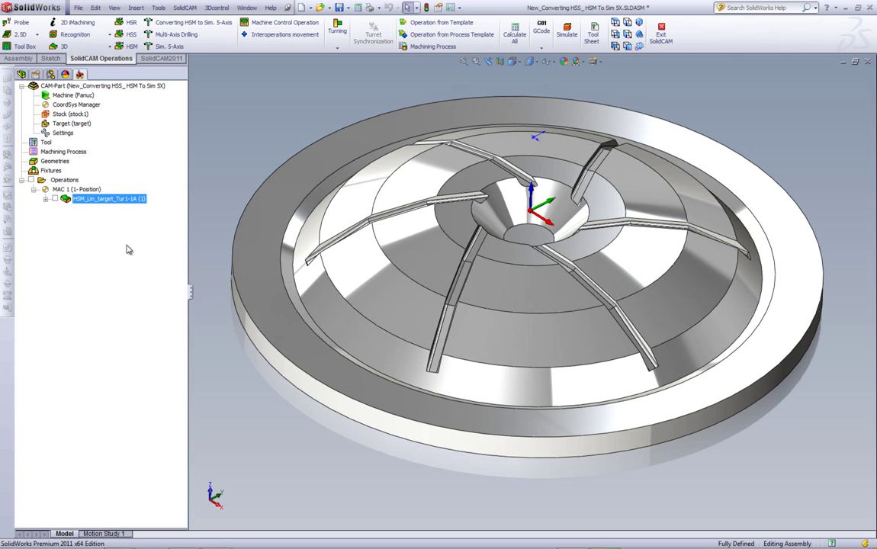
# Review the HSM linear operation's tool and constraint boundary chains
pyautogui.doubleClick(107, 200)
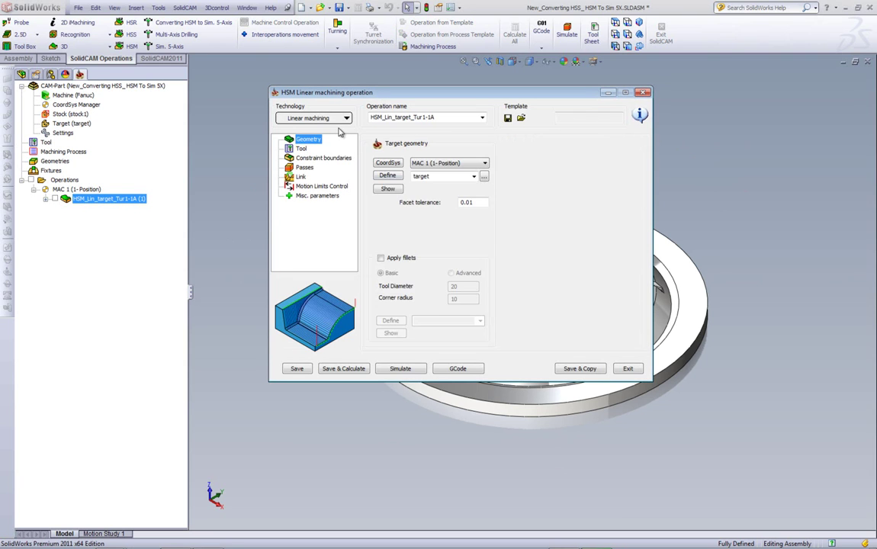
pyautogui.click(298, 148)
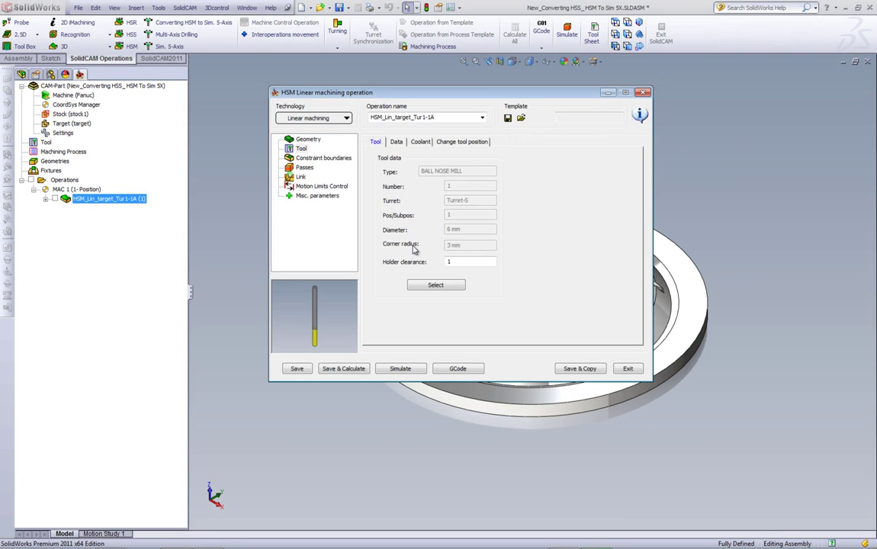
pyautogui.click(289, 159)
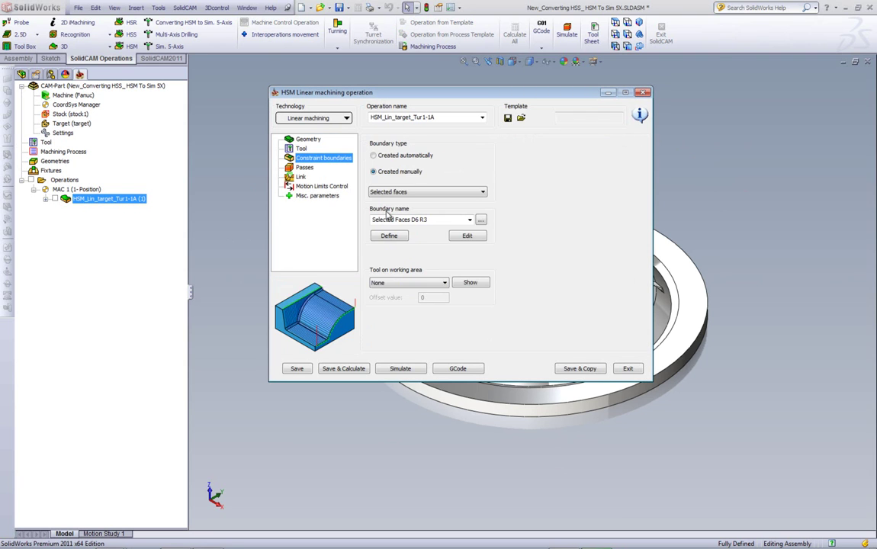
pyautogui.click(467, 237)
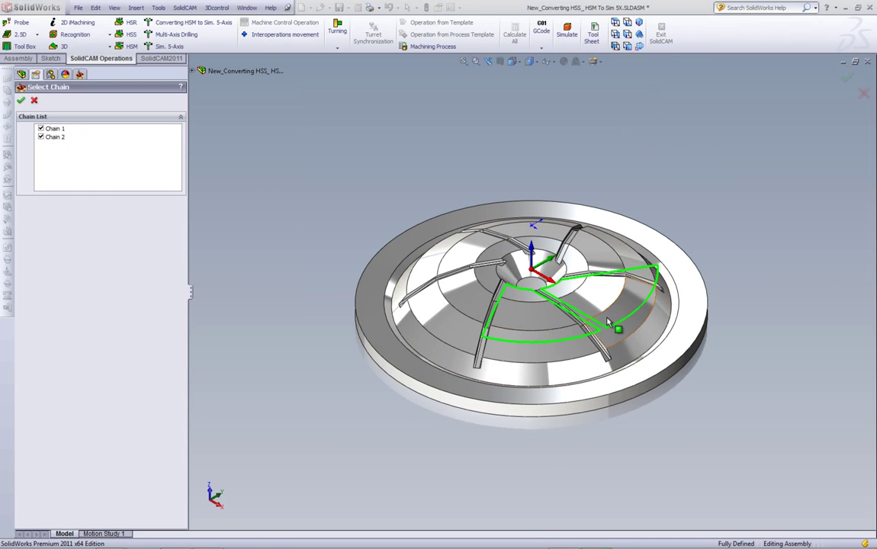
pyautogui.click(21, 100)
# Check the HSM operation's passes and links, simulate its linear toolpath, then close it
pyautogui.click(304, 167)
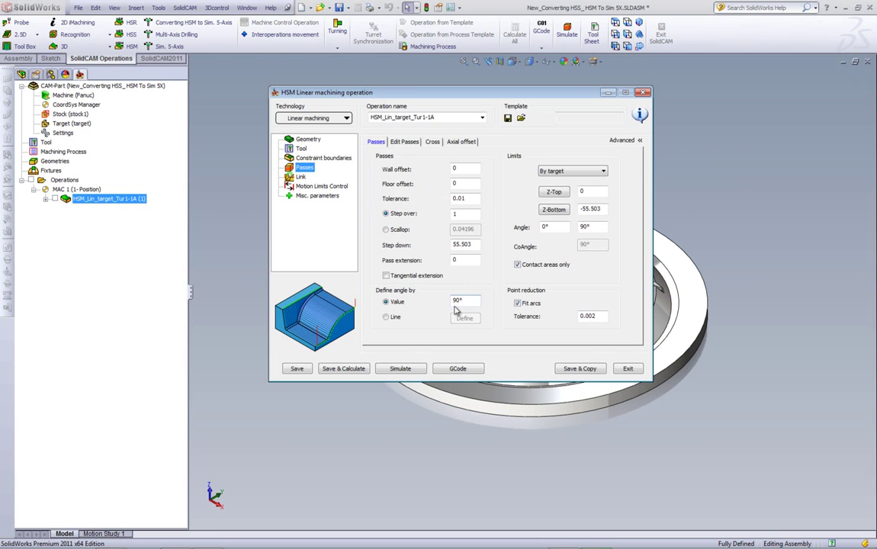
pyautogui.click(301, 176)
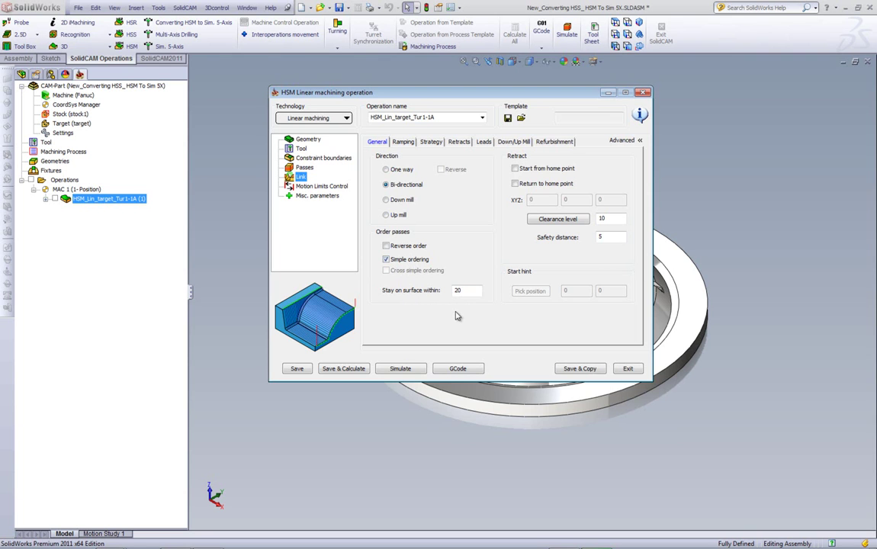
pyautogui.click(400, 369)
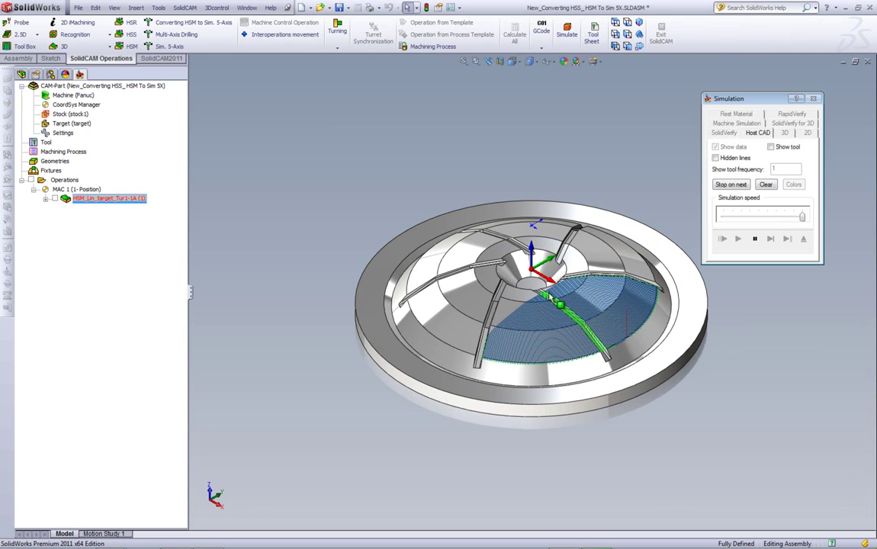
pyautogui.press('Escape')
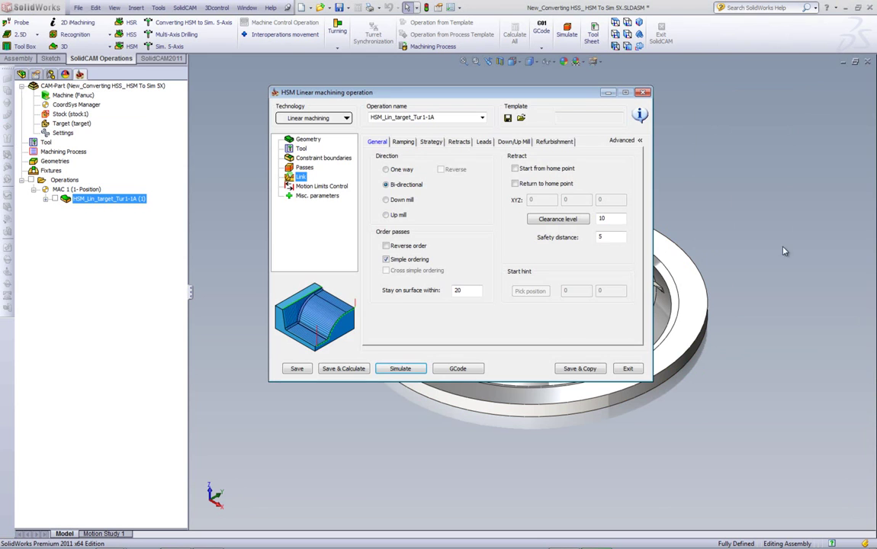
pyautogui.click(629, 368)
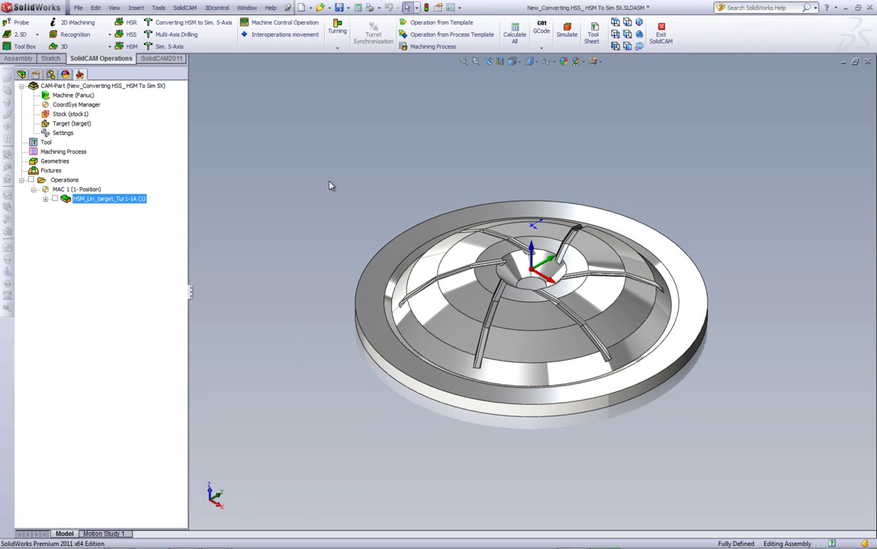
# Create a Sim. 5-Axis conversion 4X_CONV_target_Tur1-1A from the HSM operation and calculate it
pyautogui.click(168, 47)
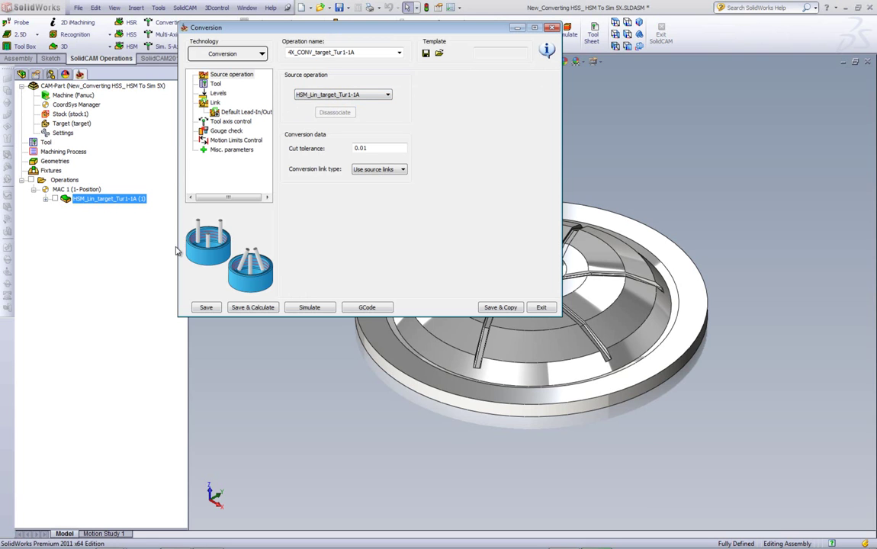
pyautogui.click(252, 307)
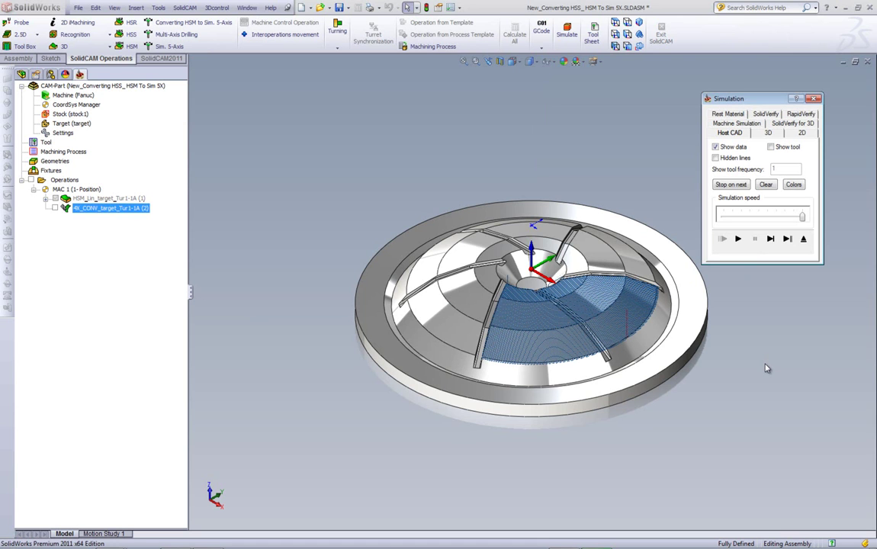
pyautogui.click(805, 241)
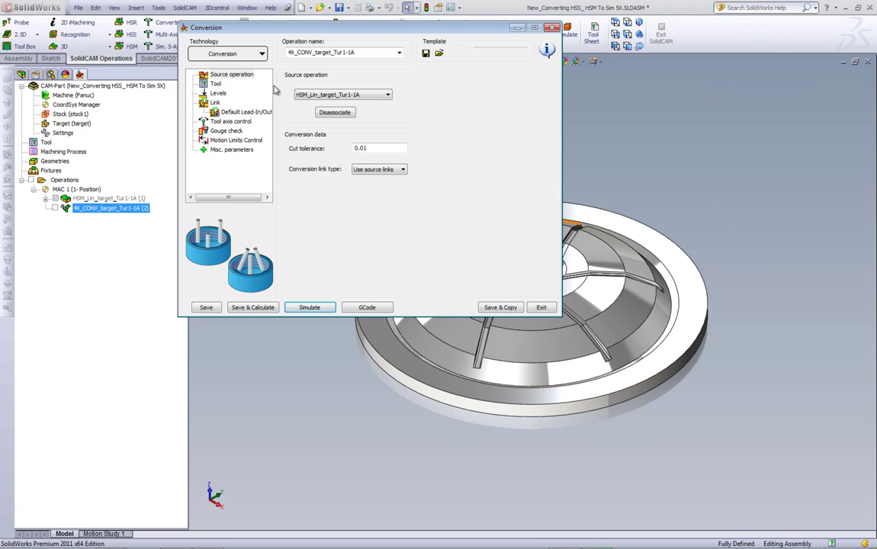
# Set the conversion link type to Relink
pyautogui.click(226, 75)
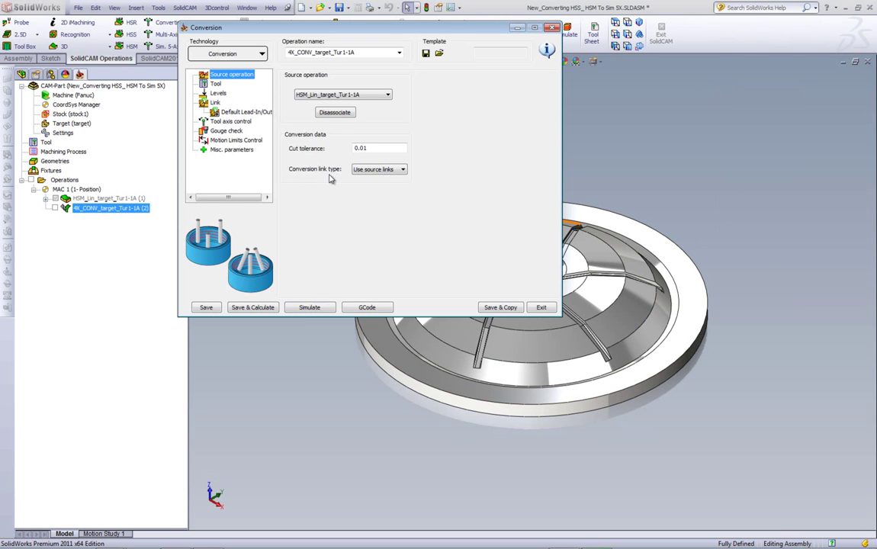
pyautogui.click(404, 173)
pyautogui.click(378, 186)
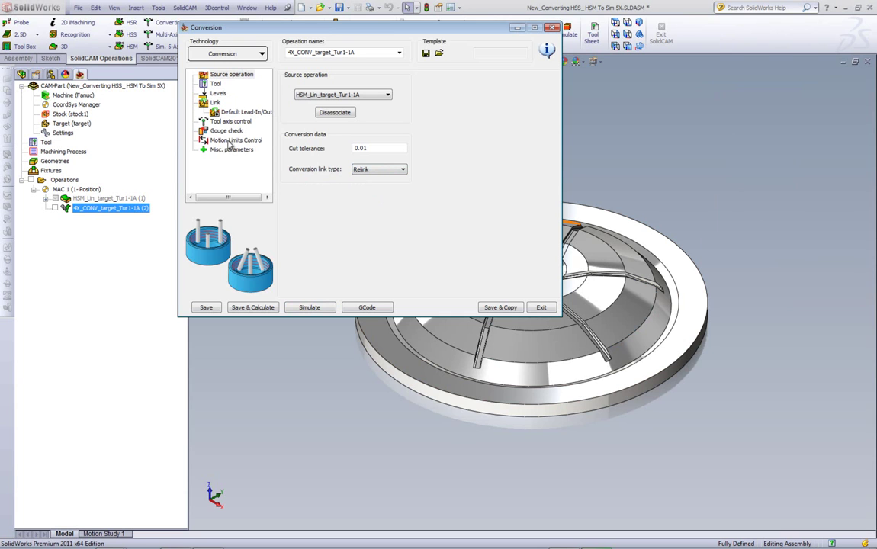
# Add a lead-in on first entry and lead-out on last exit, then recalculate and simulate
pyautogui.click(216, 103)
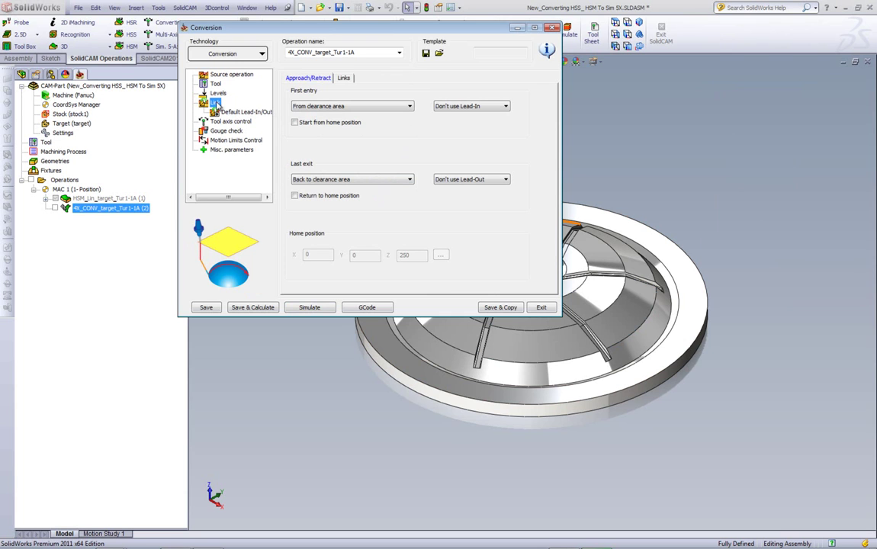
pyautogui.click(479, 111)
pyautogui.click(471, 118)
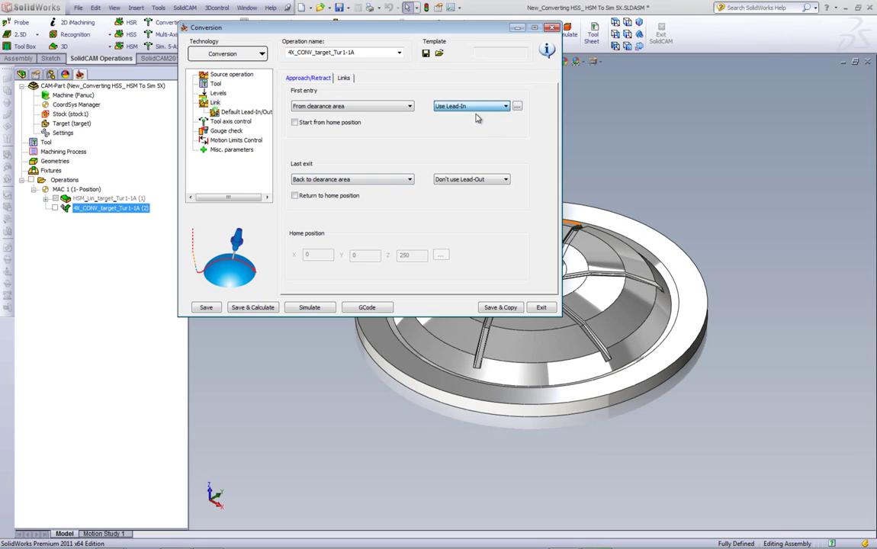
pyautogui.click(470, 181)
pyautogui.click(468, 192)
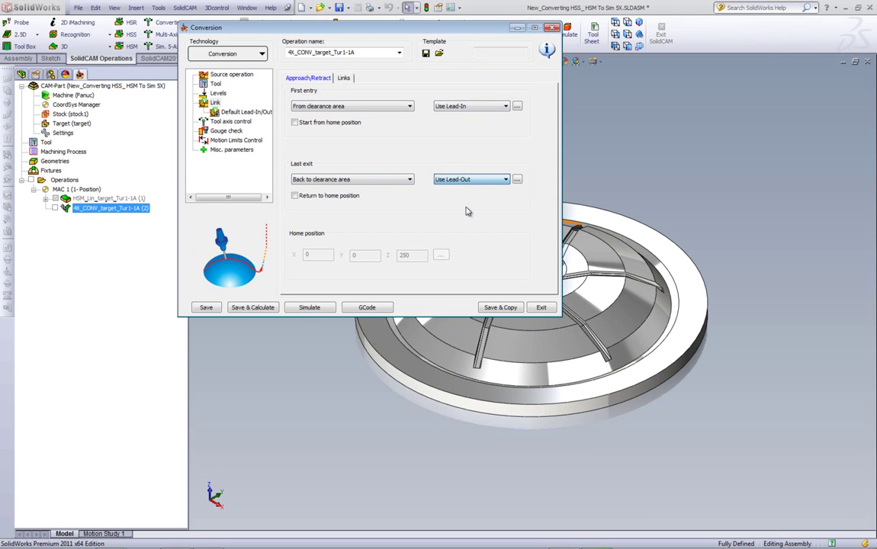
pyautogui.click(260, 308)
pyautogui.click(310, 308)
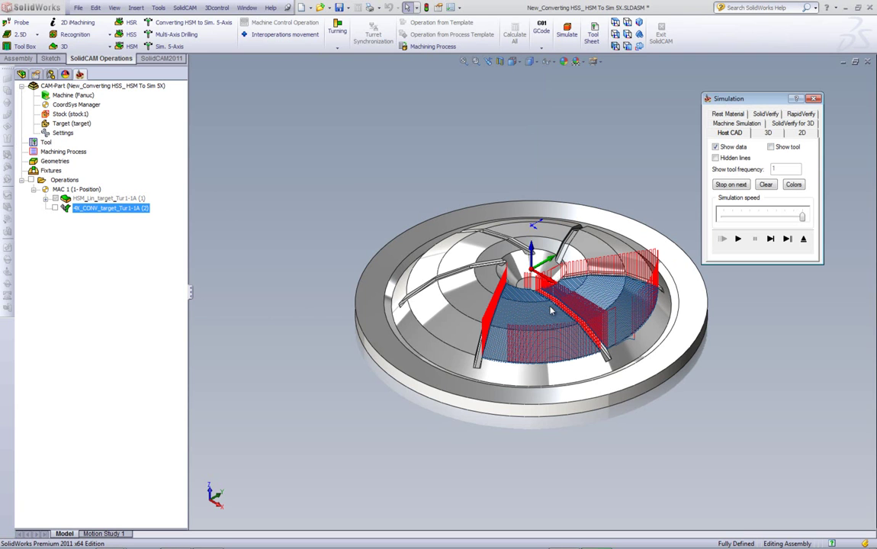
# Make large gaps along cut Follow surfaces and large moves between slices use Blend spline
pyautogui.click(815, 98)
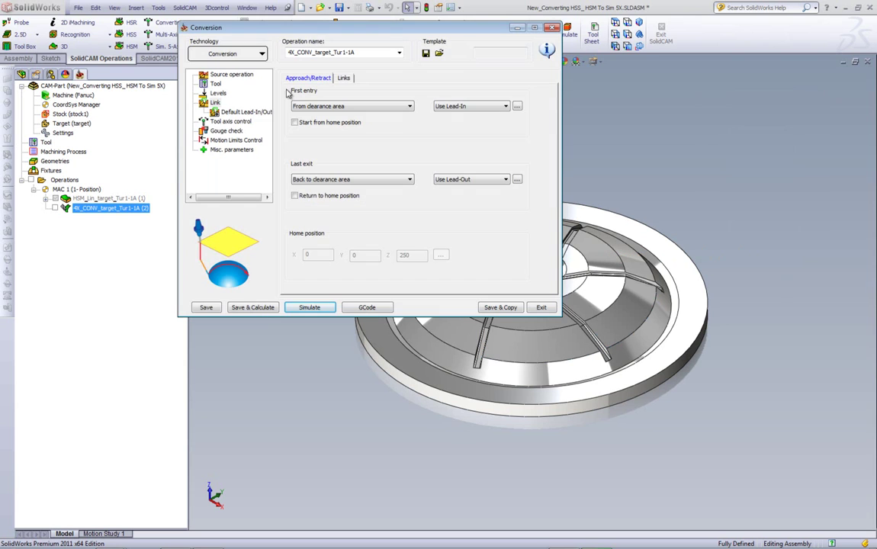
pyautogui.click(344, 79)
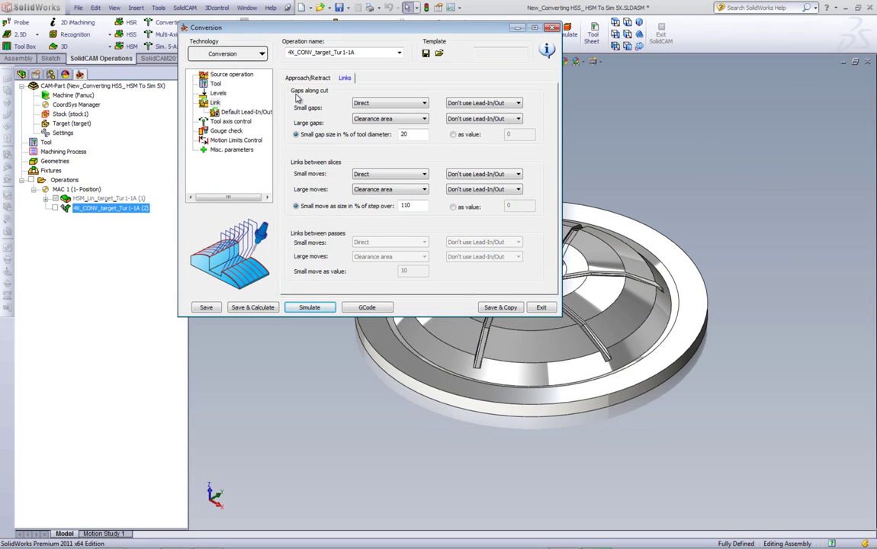
pyautogui.click(382, 120)
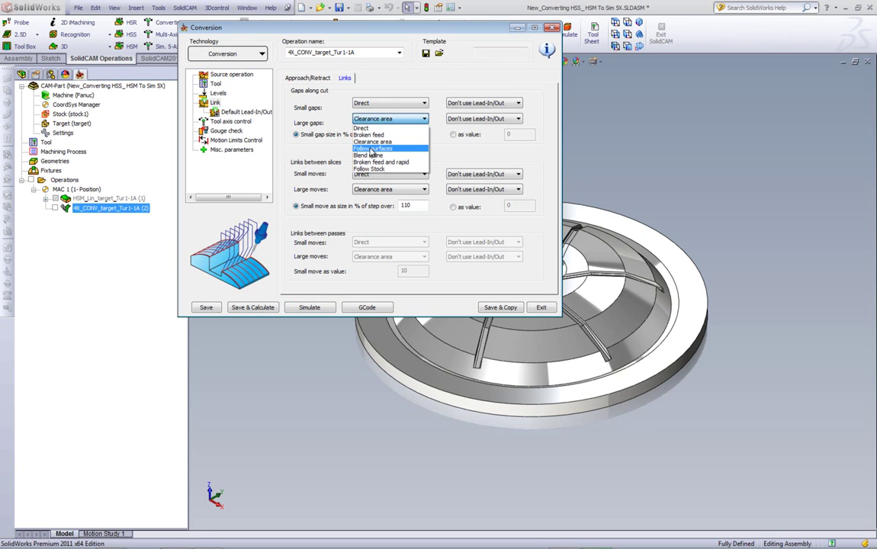
pyautogui.click(371, 147)
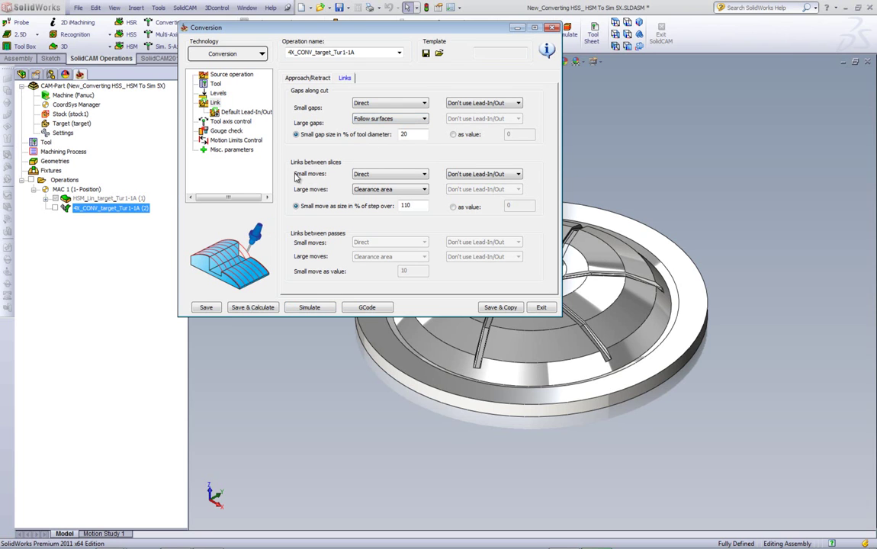
pyautogui.click(384, 191)
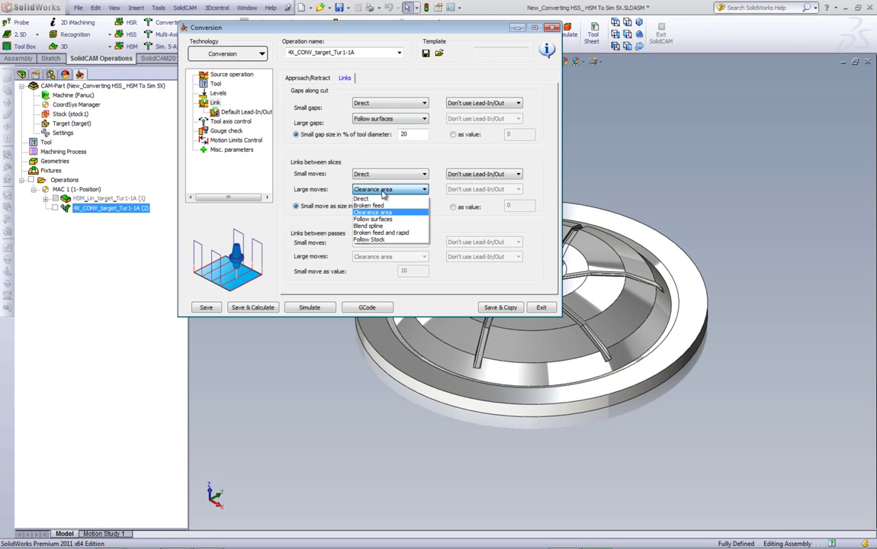
pyautogui.click(375, 227)
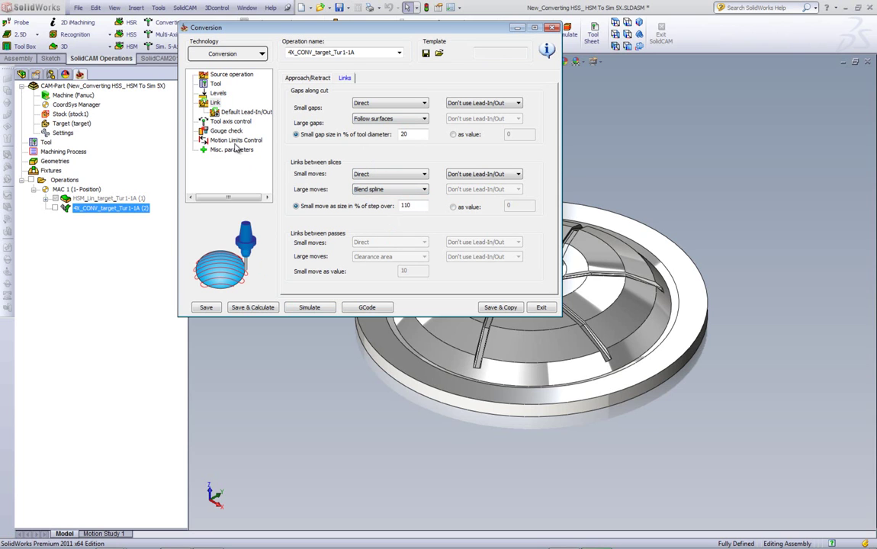
# Set the tool axis to a fixed 20° tilt angle and recalculate the conversion
pyautogui.click(231, 122)
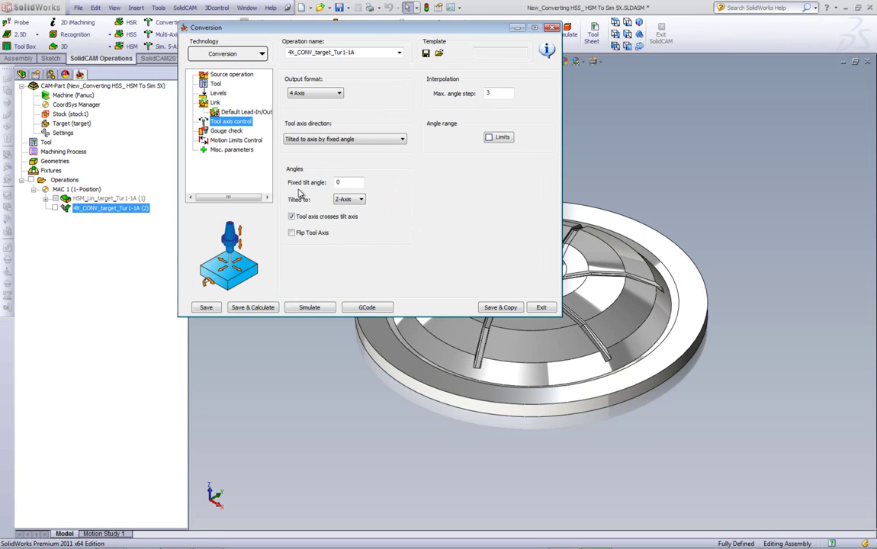
pyautogui.click(351, 183)
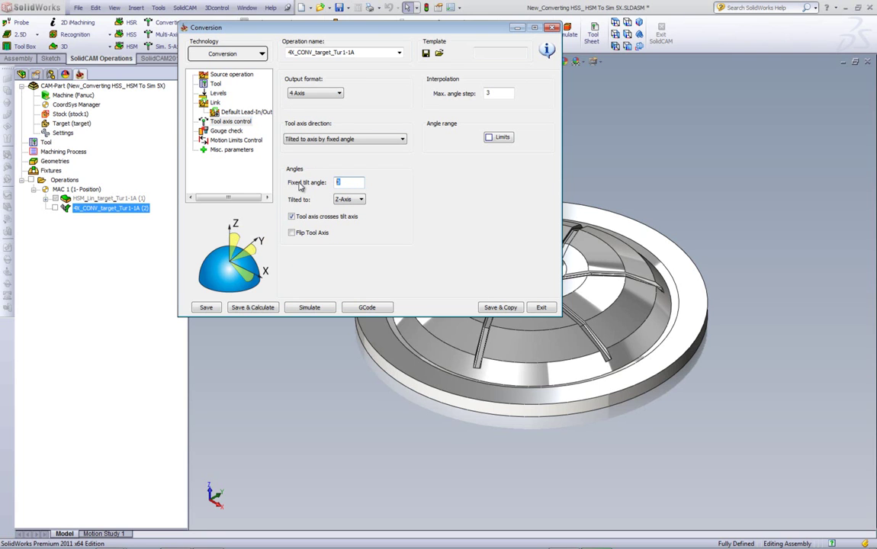
pyautogui.write('20')
pyautogui.click(258, 308)
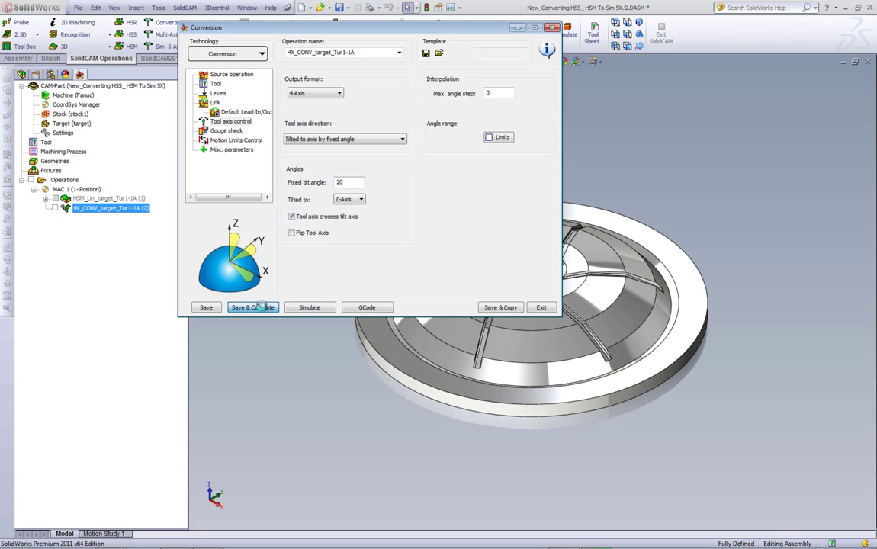
# Run a SolidVerify material-removal simulation of 4X_CONV_target_Tur1-1A, then pause it
pyautogui.click(309, 308)
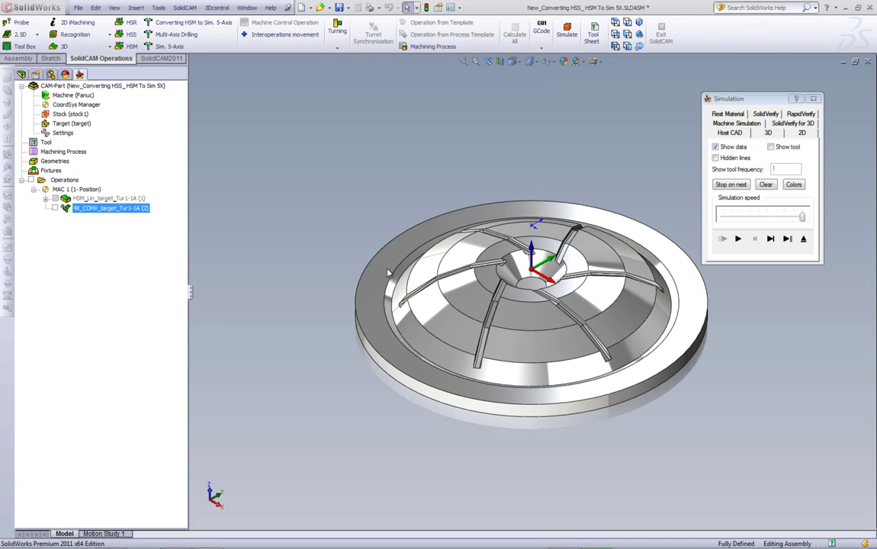
pyautogui.click(775, 114)
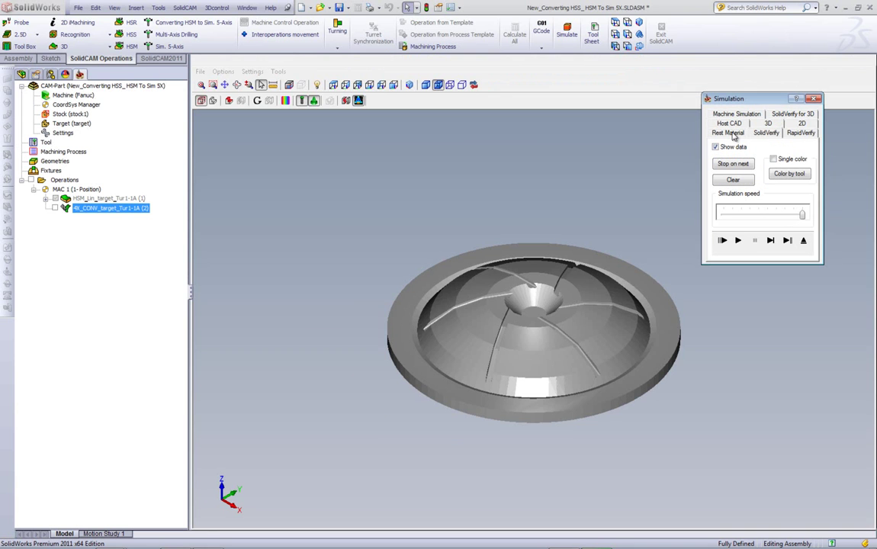
pyautogui.click(738, 241)
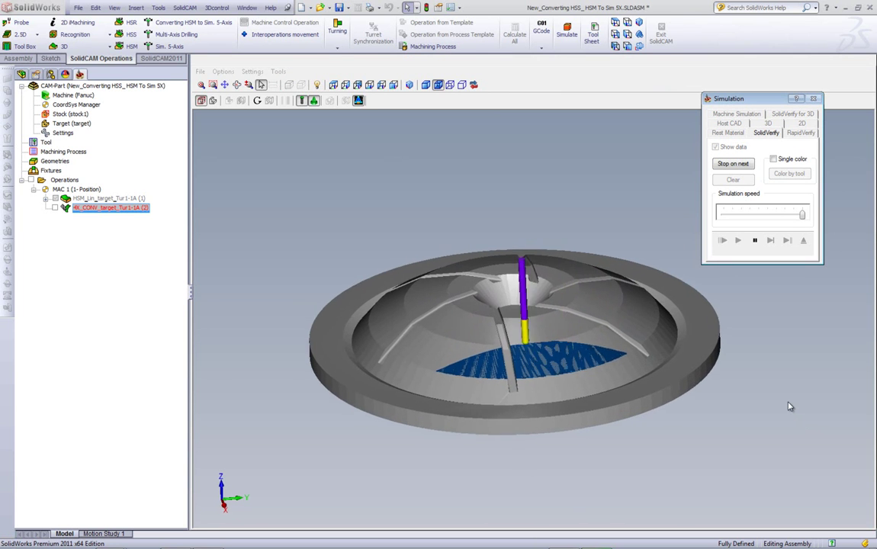
pyautogui.click(755, 240)
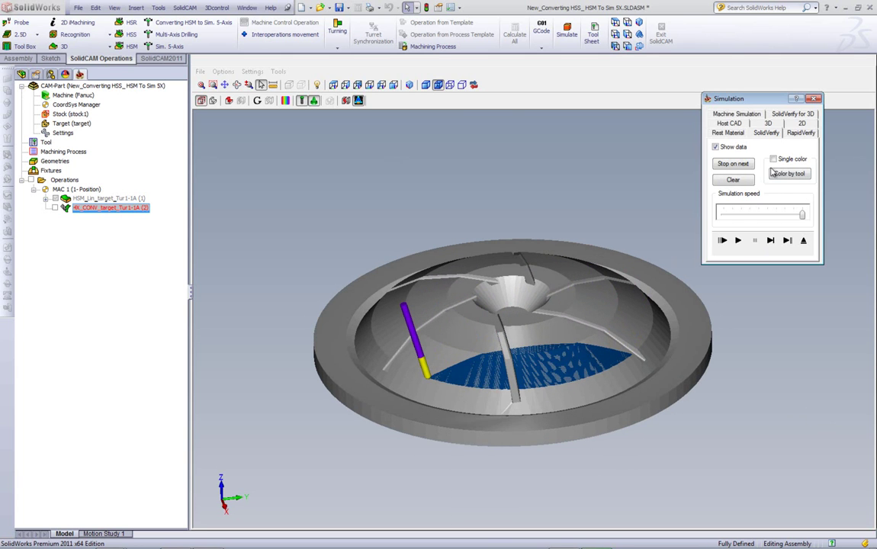
# Play the 20°-tilted toolpath in Host CAD, inspect the passes close up, then close the simulation
pyautogui.click(739, 124)
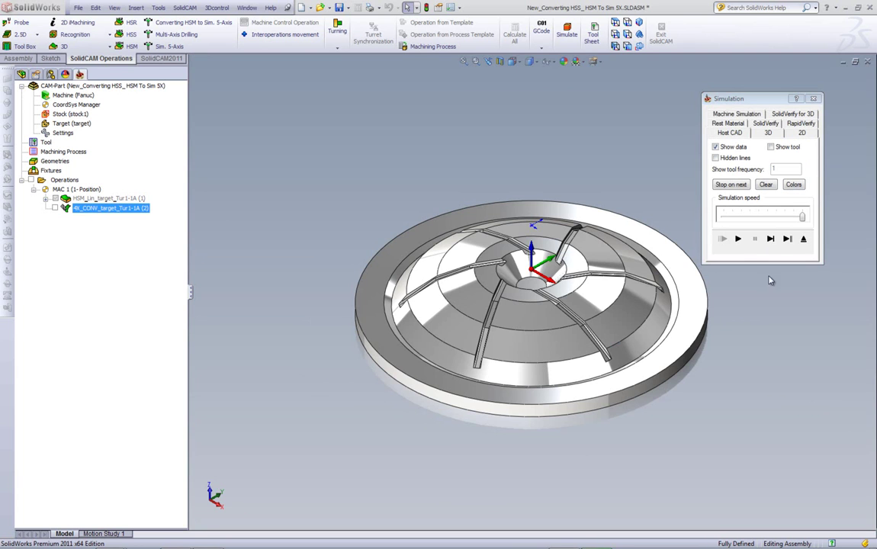
pyautogui.click(737, 239)
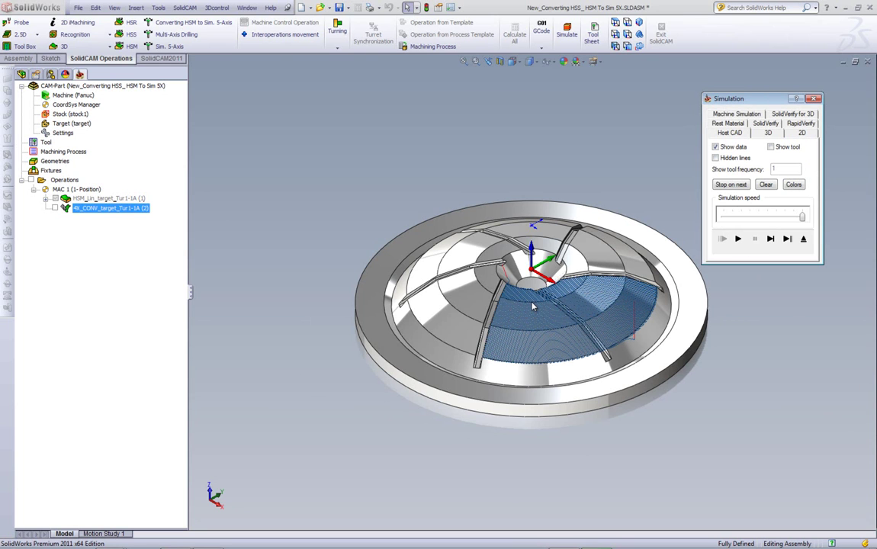
pyautogui.scroll(-6, 591, 343)
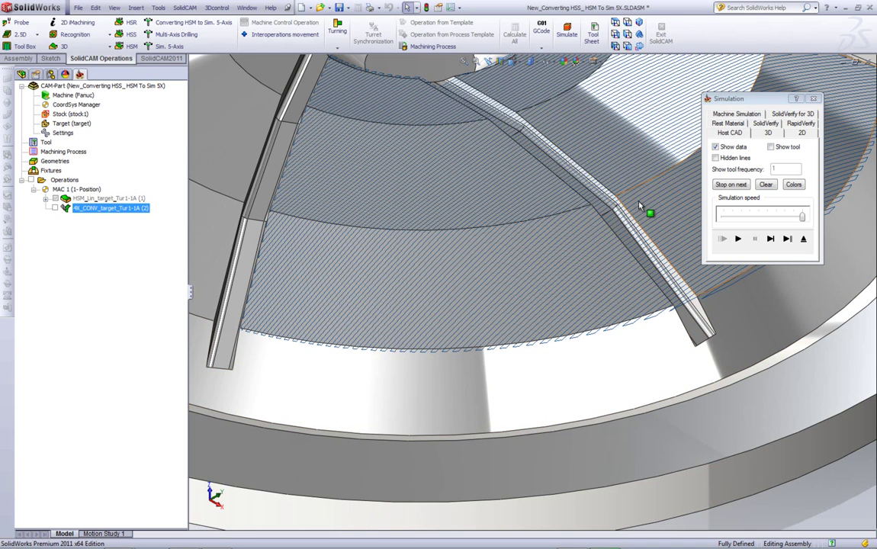
pyautogui.press('f')
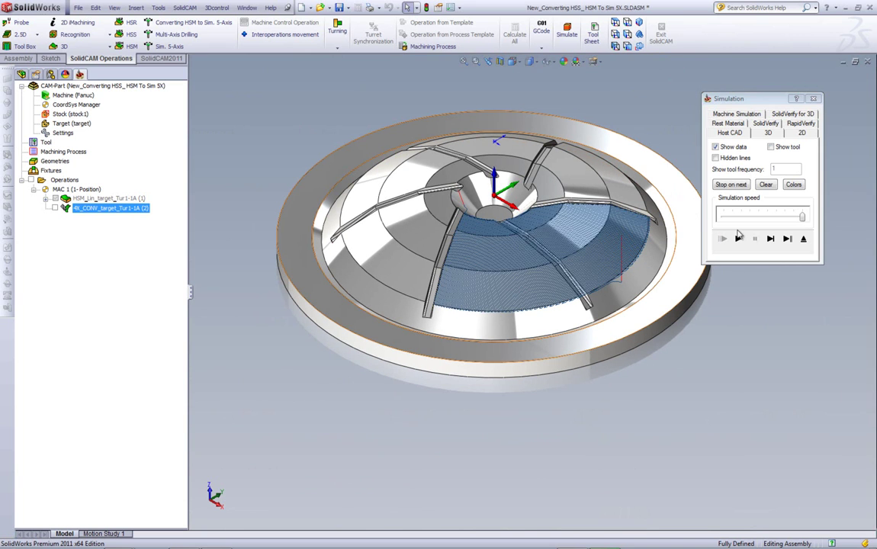
pyautogui.press('Escape')
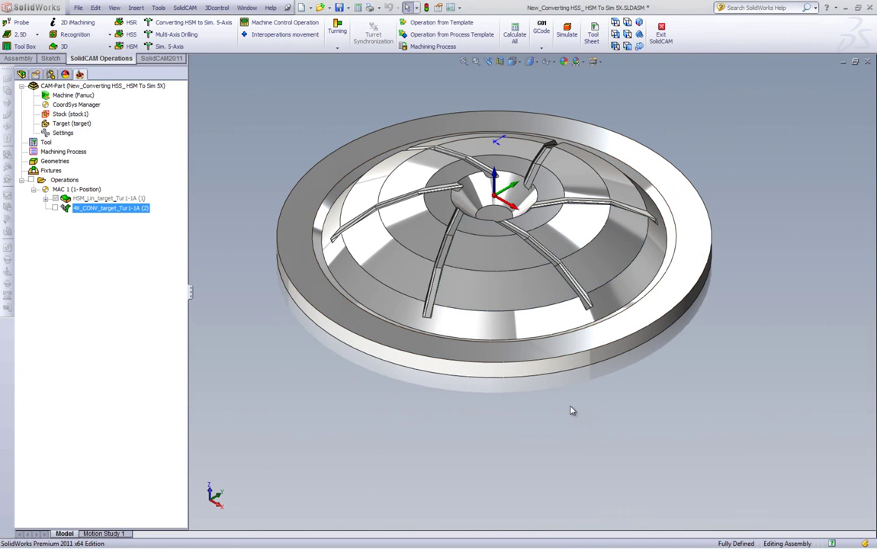